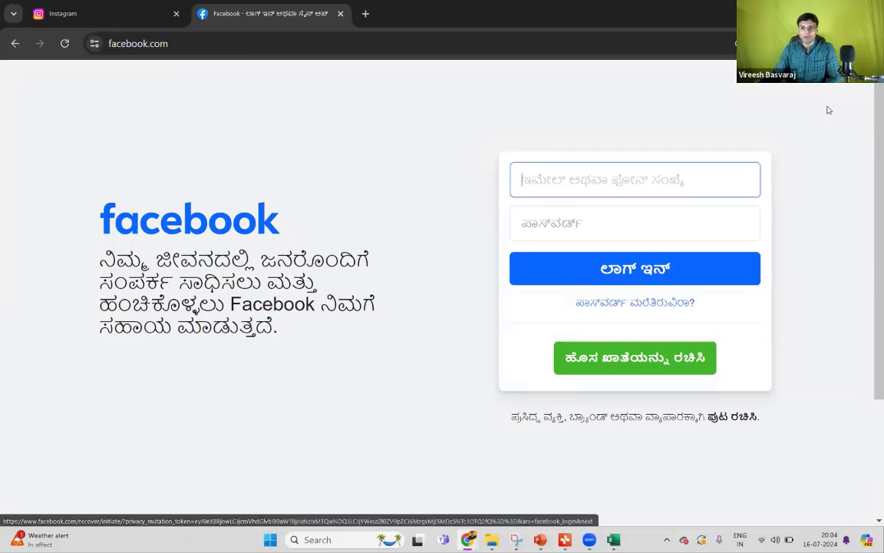
Step: Start a new Facebook account, enter the user's first and last name, and bring up saved e-mail suggestions
{"action": "left_click", "coordinate": [775, 135]}
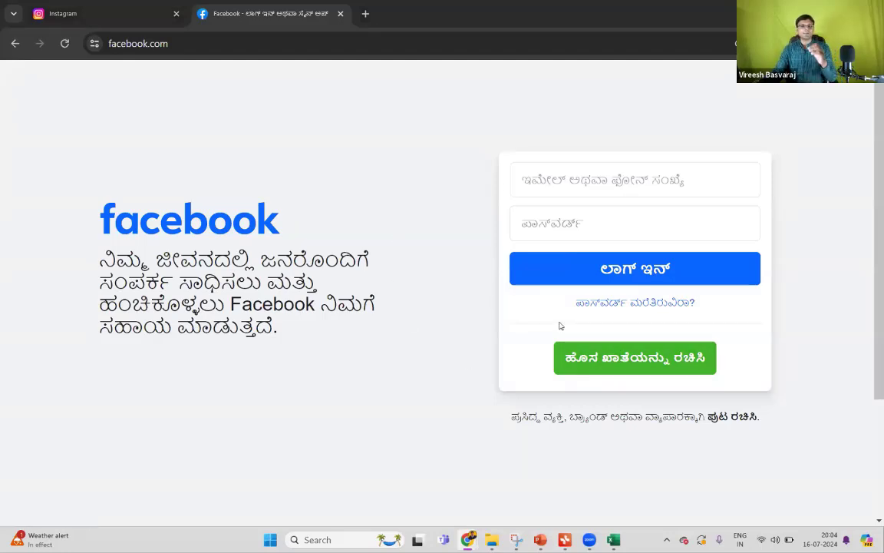
{"action": "left_click", "coordinate": [624, 360]}
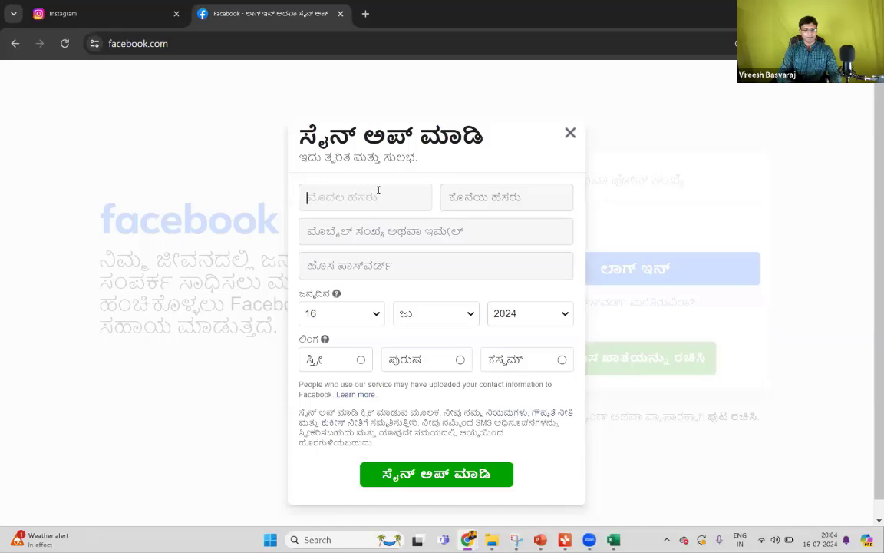
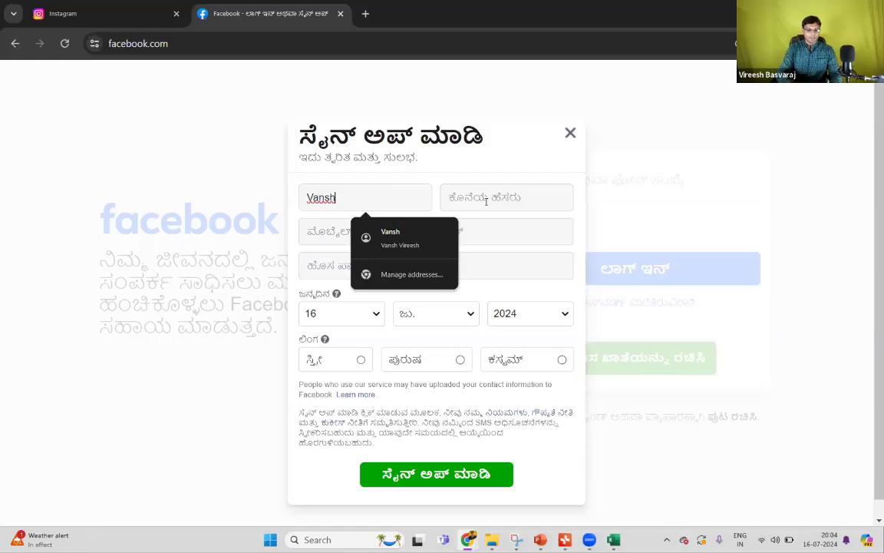
{"action": "left_click", "coordinate": [486, 202]}
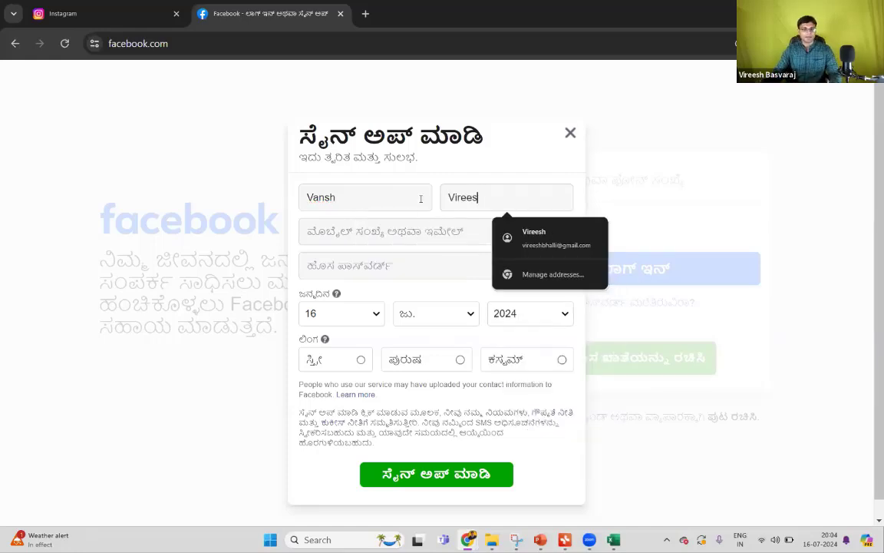
{"action": "left_click", "coordinate": [406, 234]}
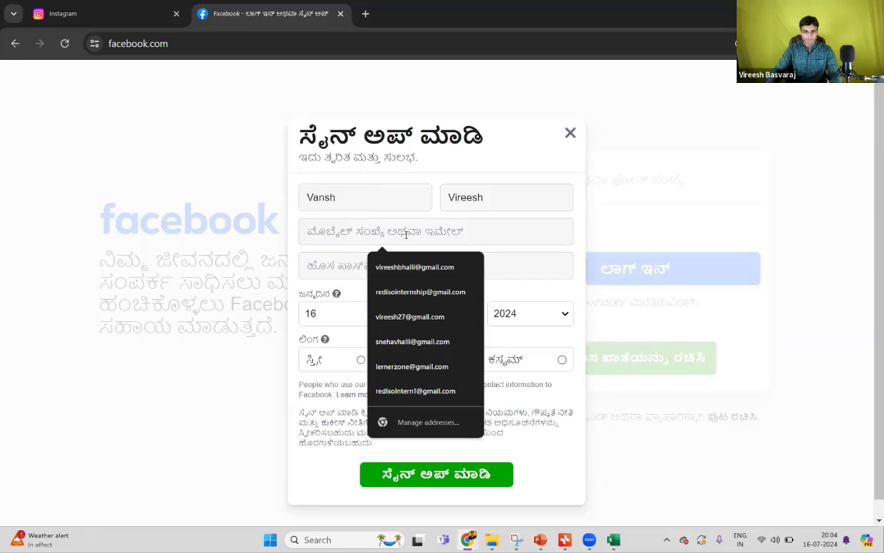
{"action": "key", "text": "Down"}
{"action": "key", "text": "Down"}
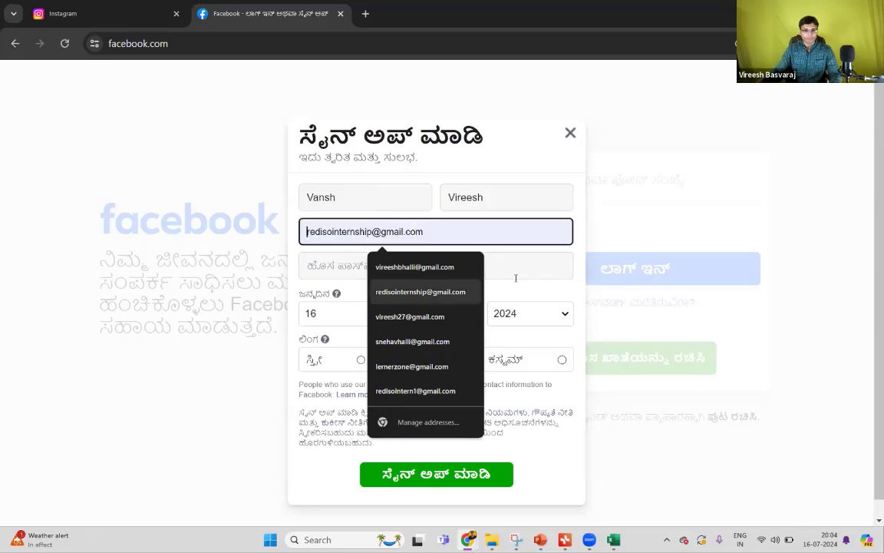
Step: Fill the e-mail field with a saved address and begin the confirm e-mail field
{"action": "left_click", "coordinate": [517, 291]}
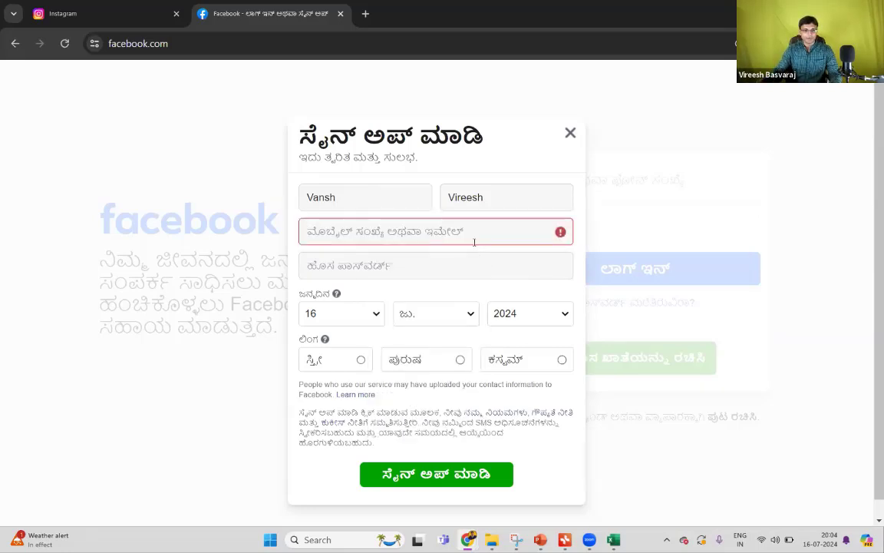
{"action": "left_click", "coordinate": [474, 234]}
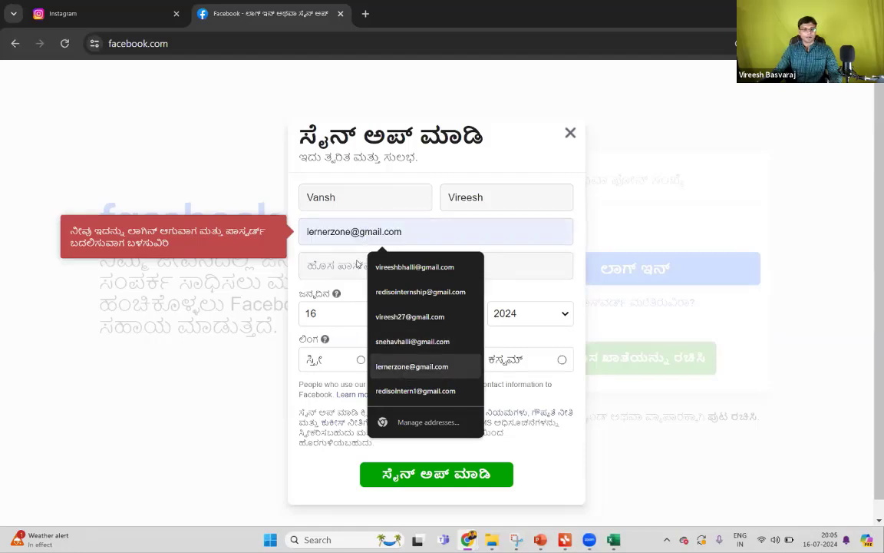
{"action": "left_click", "coordinate": [405, 372]}
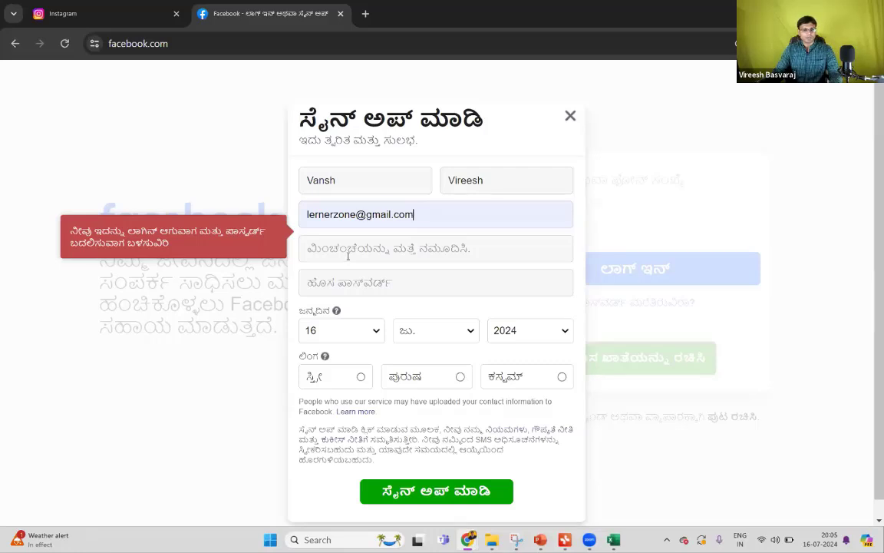
{"action": "left_click", "coordinate": [347, 256]}
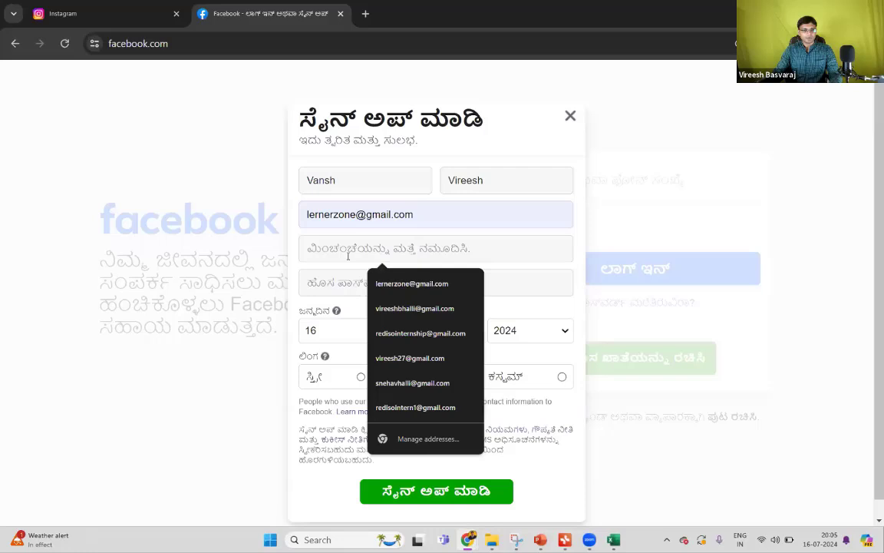
{"action": "left_click", "coordinate": [289, 232]}
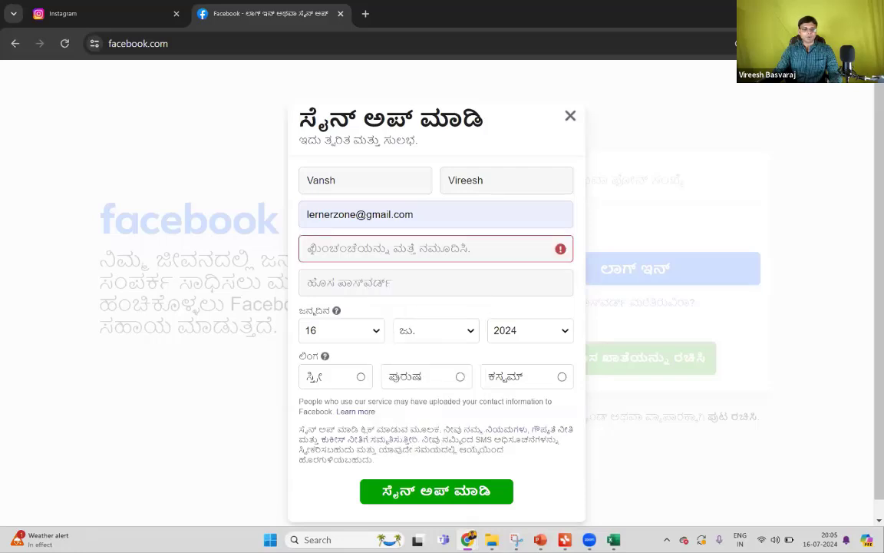
{"action": "left_click", "coordinate": [382, 248]}
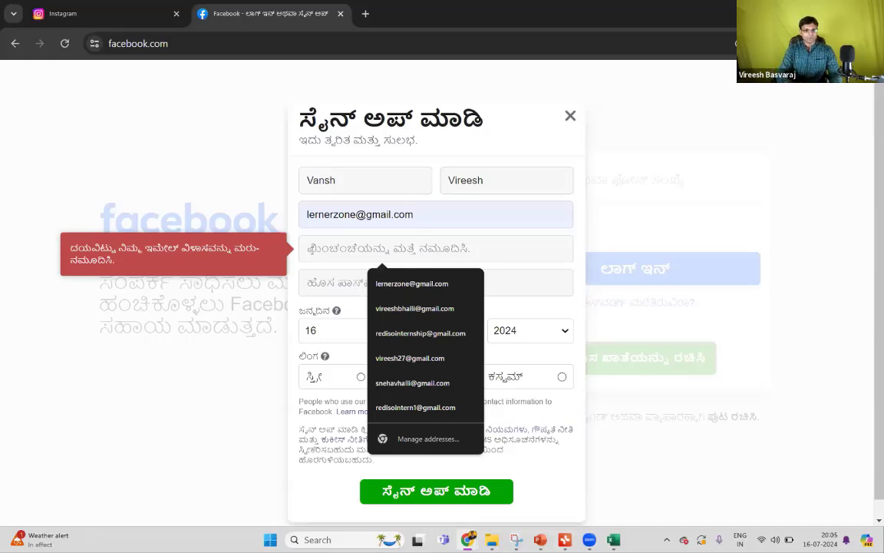
{"action": "type", "text": "Va"}
{"action": "key", "text": "BackSpace"}
{"action": "key", "text": "BackSpace"}
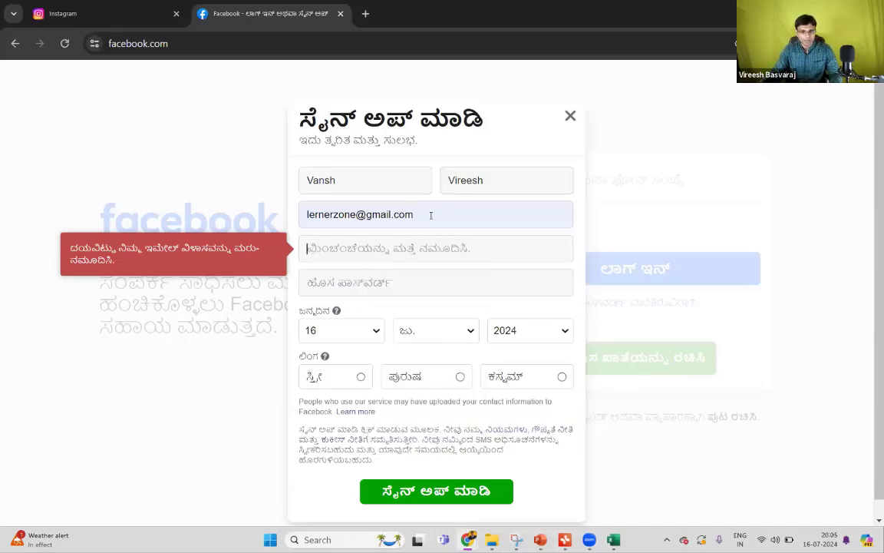
Step: Refill the e-mail field with the saved address and paste the same address into confirm e-mail
{"action": "key", "text": "shift+Tab"}
{"action": "key", "text": "ctrl+c"}
{"action": "key", "text": "BackSpace"}
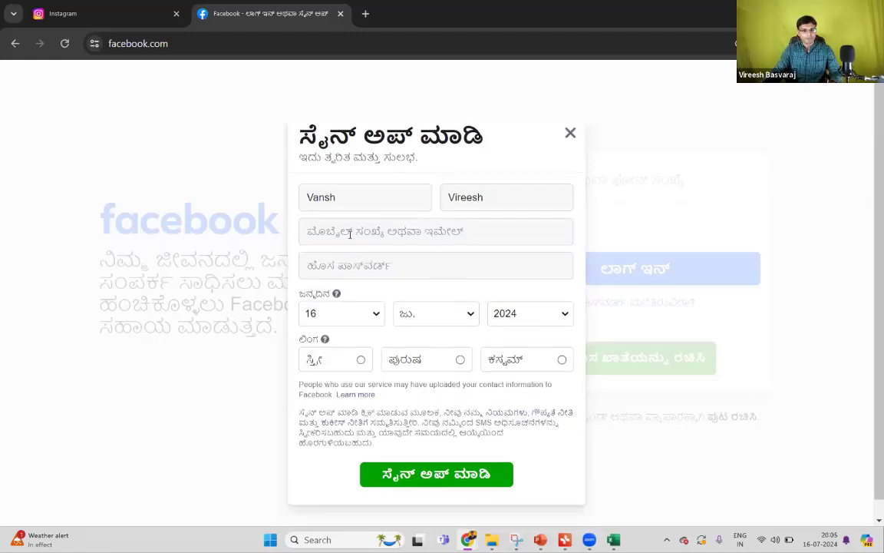
{"action": "left_click", "coordinate": [350, 233]}
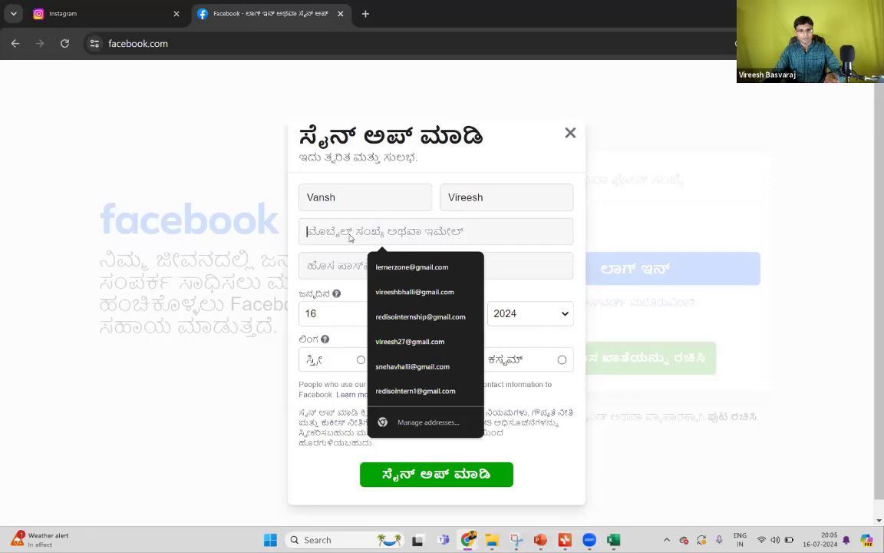
{"action": "left_click", "coordinate": [412, 266]}
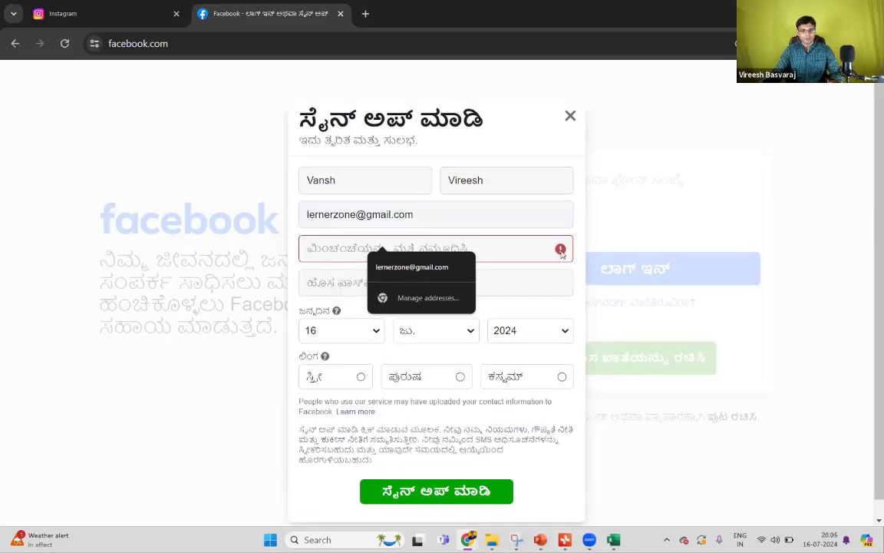
{"action": "left_click", "coordinate": [383, 251]}
{"action": "left_click", "coordinate": [558, 250]}
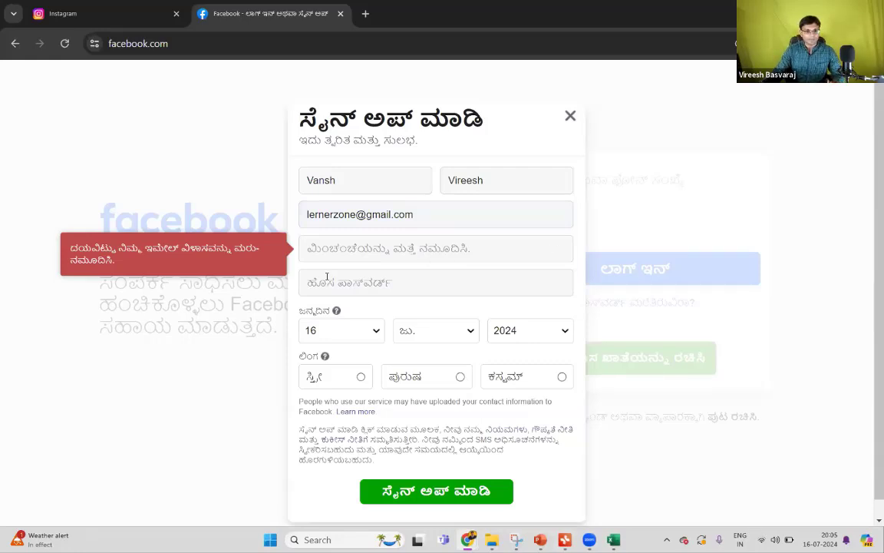
{"action": "key", "text": "ctrl+v"}
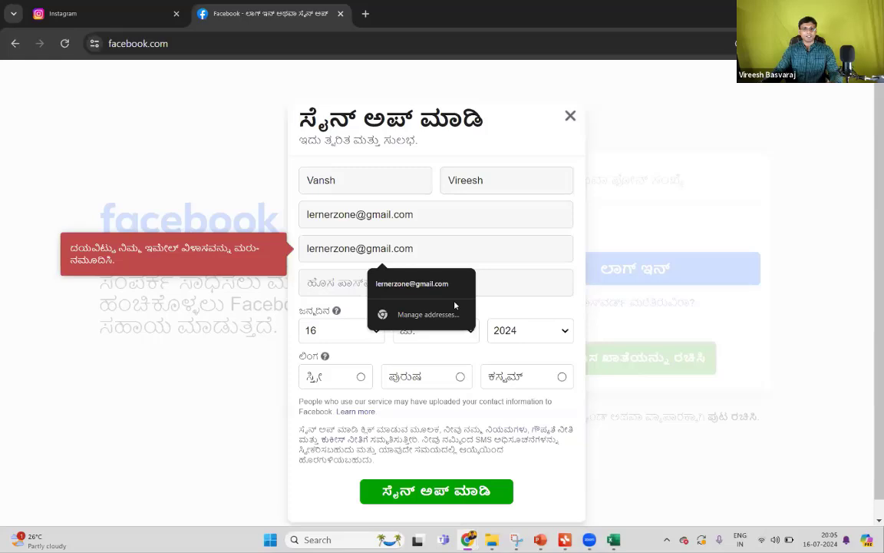
{"action": "left_click", "coordinate": [345, 285]}
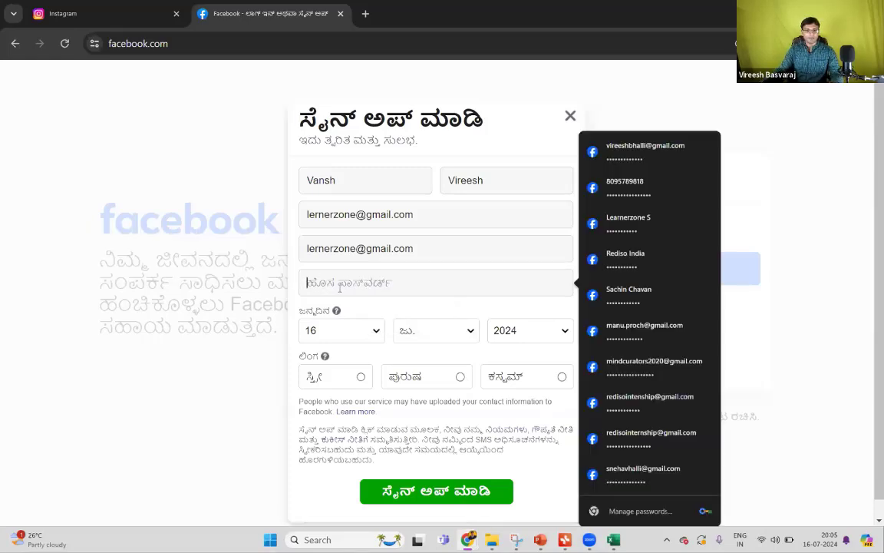
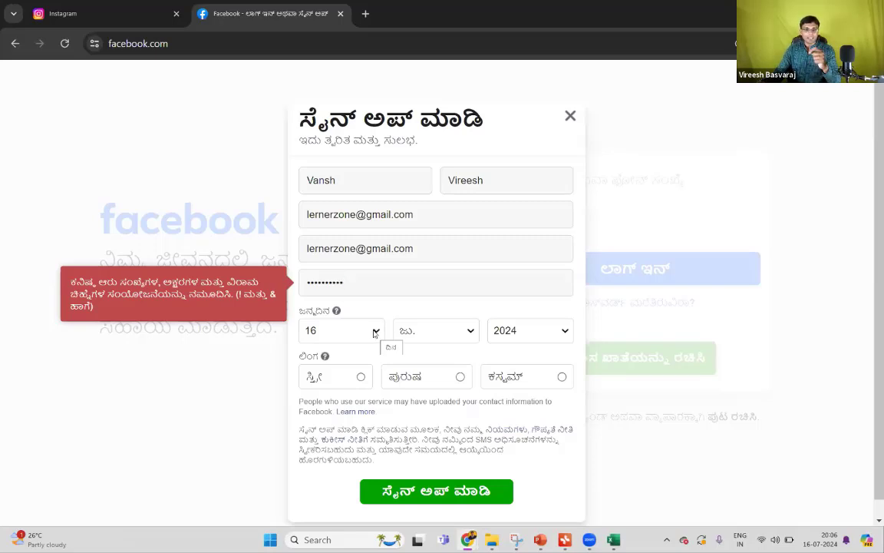
Step: Keep 16 as the birth day and choose 1986 as the birth year
{"action": "left_click", "coordinate": [375, 333]}
{"action": "left_click", "coordinate": [374, 332]}
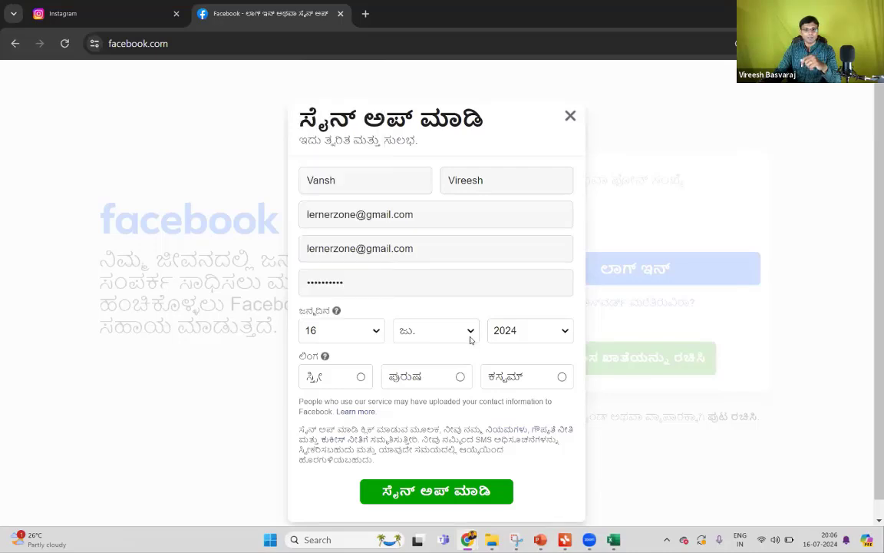
{"action": "left_click", "coordinate": [543, 336]}
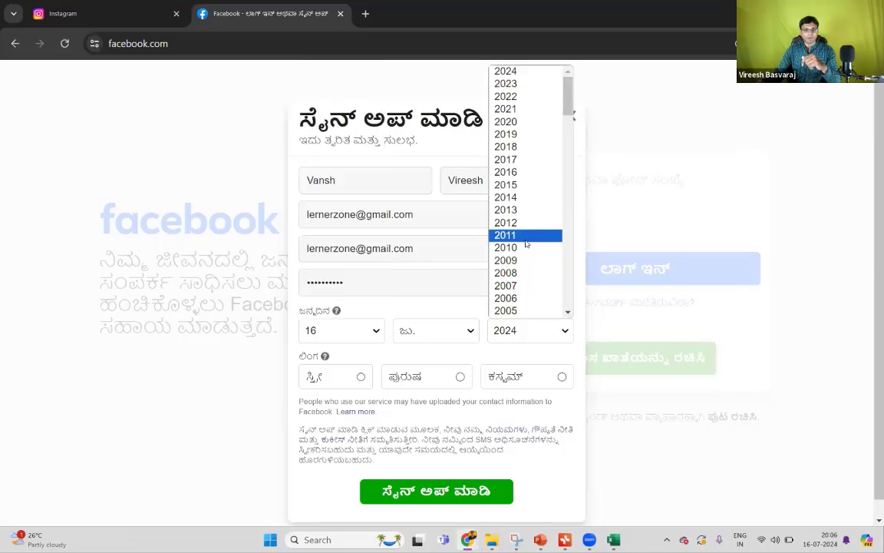
{"action": "scroll", "coordinate": [528, 246], "scroll_direction": "down", "scroll_amount": 15}
{"action": "scroll", "coordinate": [512, 183], "scroll_direction": "up", "scroll_amount": 15}
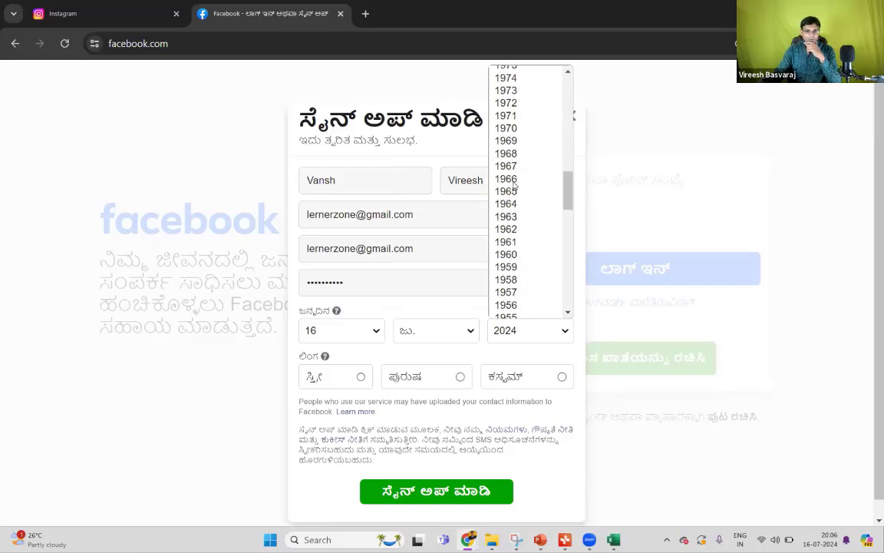
{"action": "scroll", "coordinate": [515, 185], "scroll_direction": "up", "scroll_amount": 1}
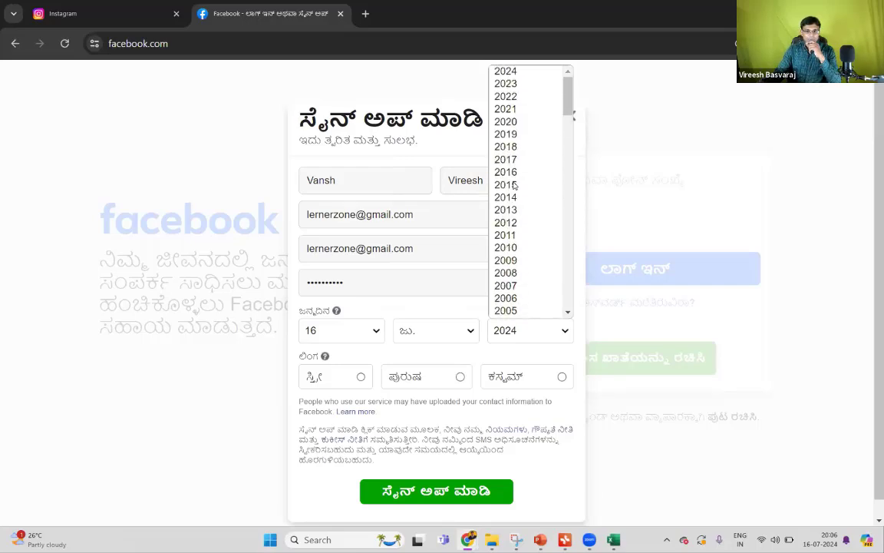
{"action": "scroll", "coordinate": [515, 185], "scroll_direction": "down", "scroll_amount": 10}
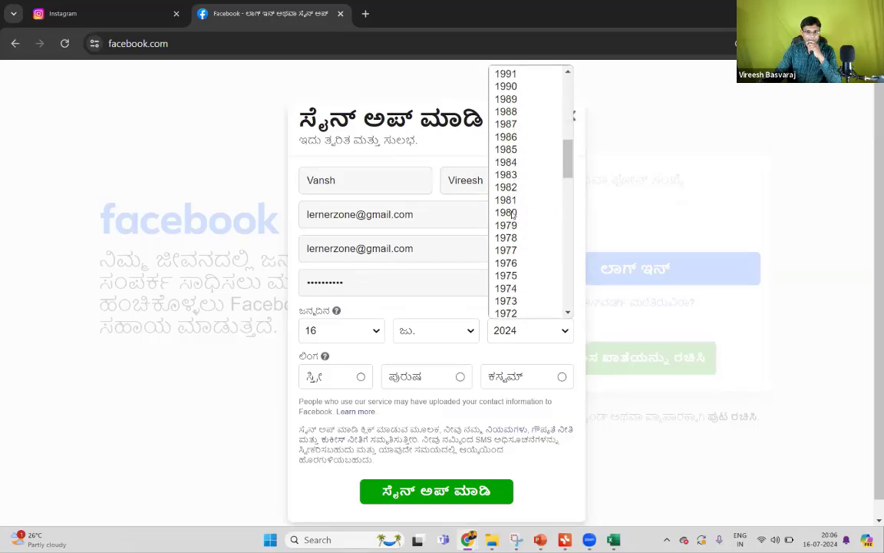
{"action": "left_click", "coordinate": [509, 143]}
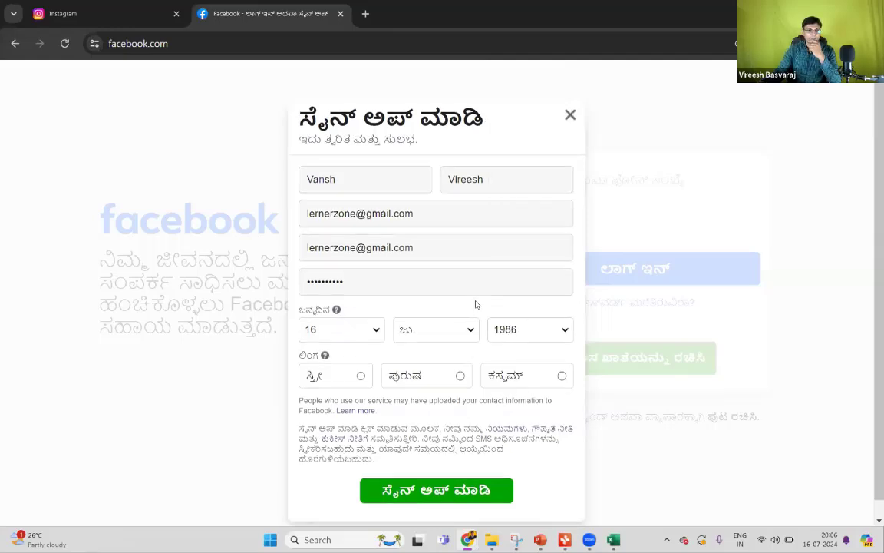
Step: Select male as the gender and submit the sign-up form
{"action": "scroll", "coordinate": [343, 369], "scroll_direction": "down", "scroll_amount": 1}
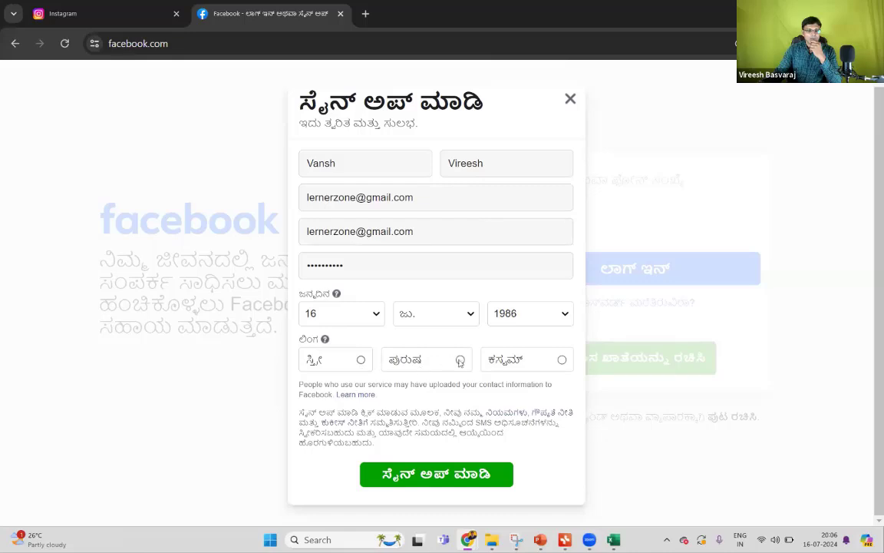
{"action": "left_click", "coordinate": [459, 360]}
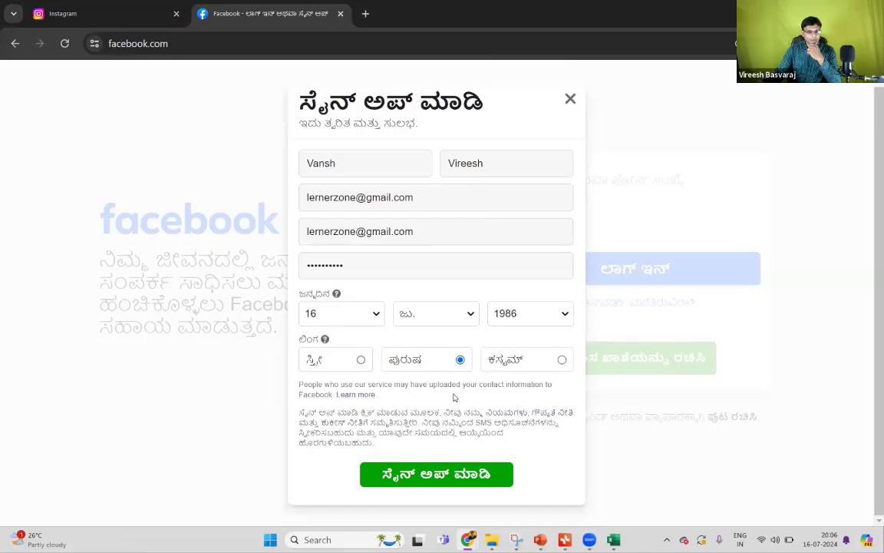
{"action": "left_click", "coordinate": [416, 473]}
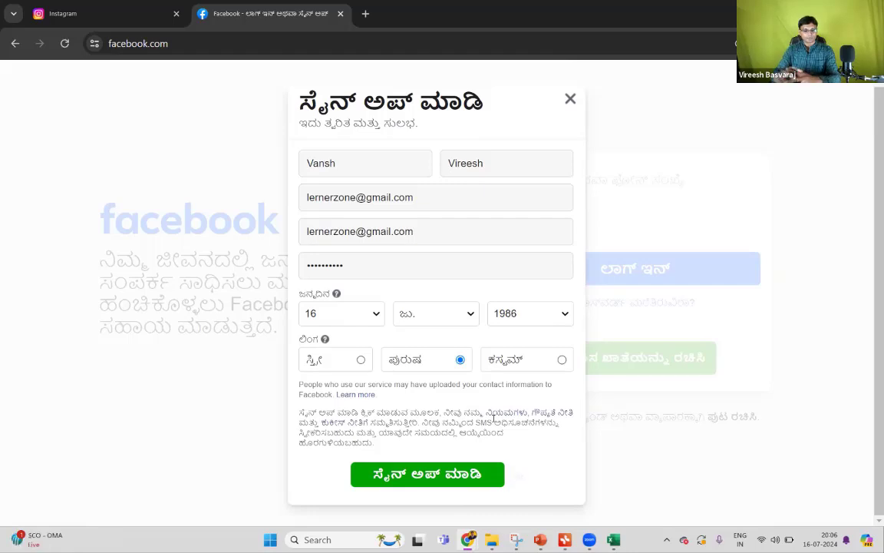
{"action": "left_click", "coordinate": [392, 481]}
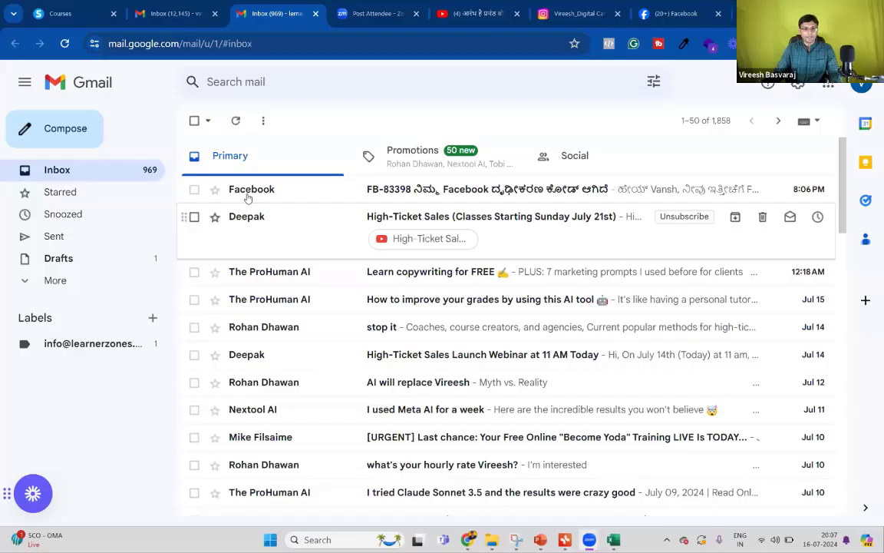
Step: Check Gmail's Promotions, Social and Spam folders for the Facebook code, then return to Inbox
{"action": "mouse_move", "coordinate": [318, 179]}
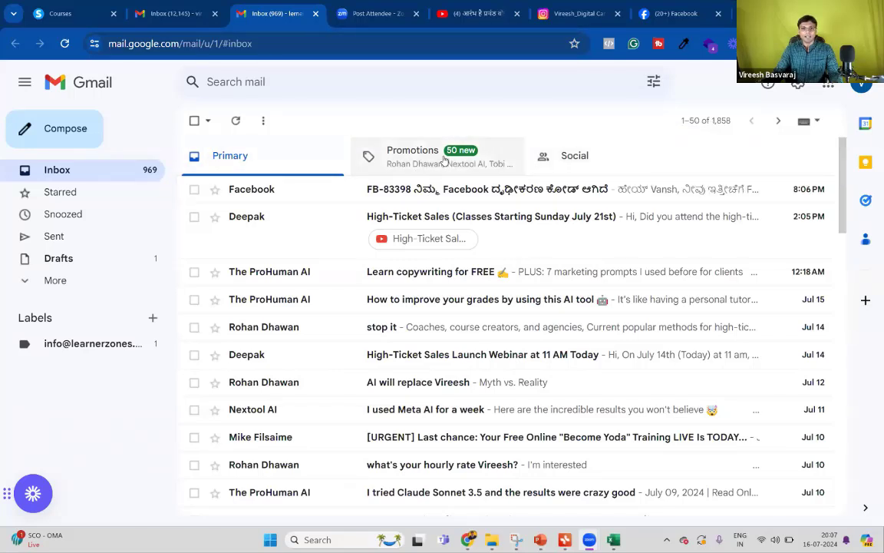
{"action": "left_click", "coordinate": [404, 170]}
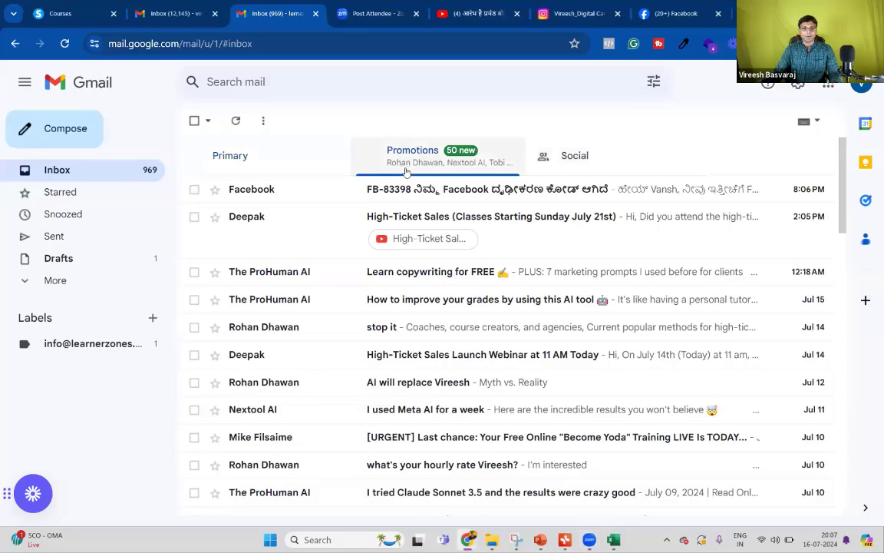
{"action": "left_click", "coordinate": [580, 158]}
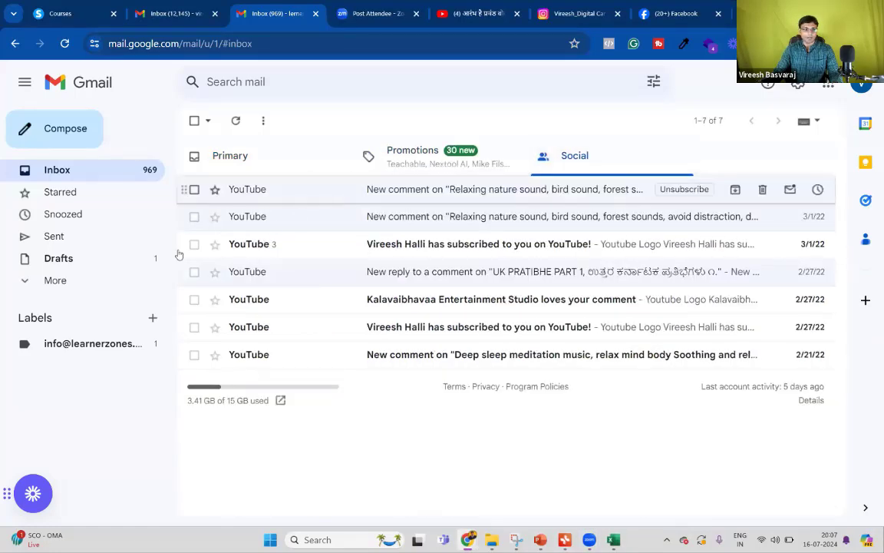
{"action": "left_click", "coordinate": [68, 281]}
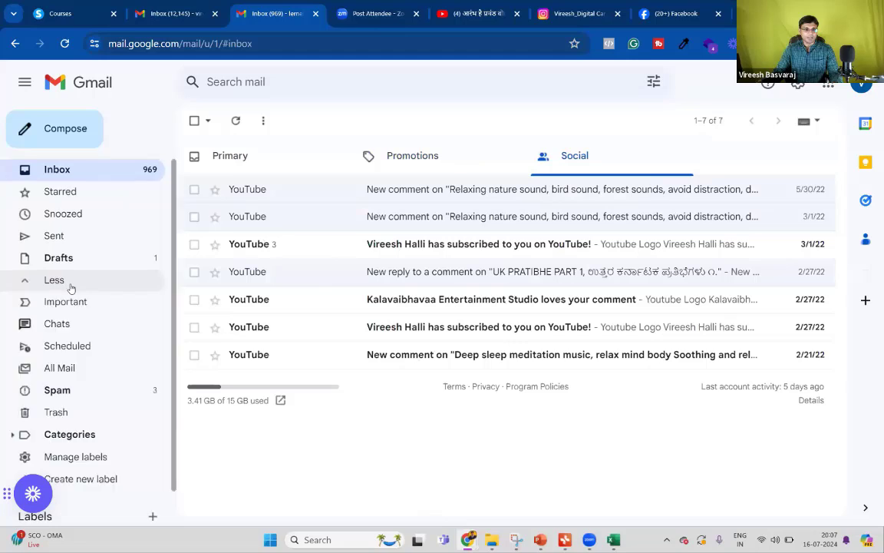
{"action": "left_click", "coordinate": [76, 392]}
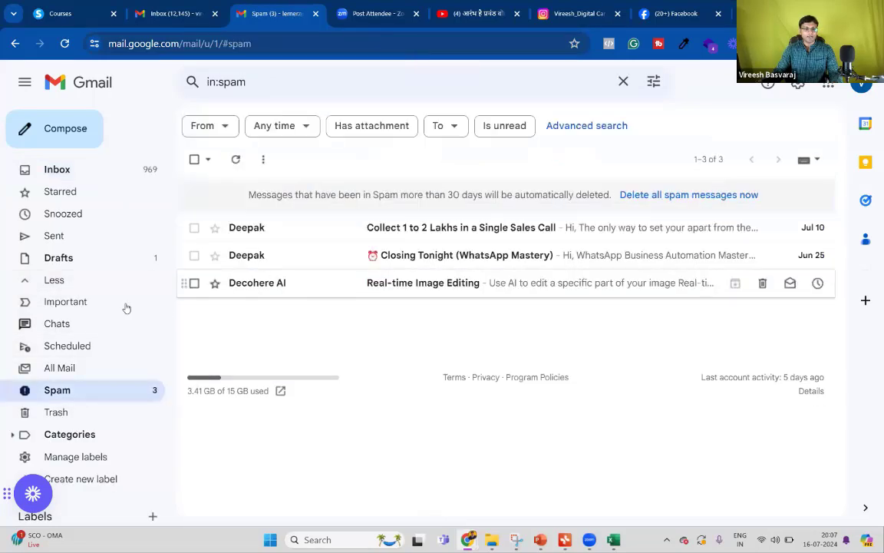
{"action": "left_click", "coordinate": [70, 178]}
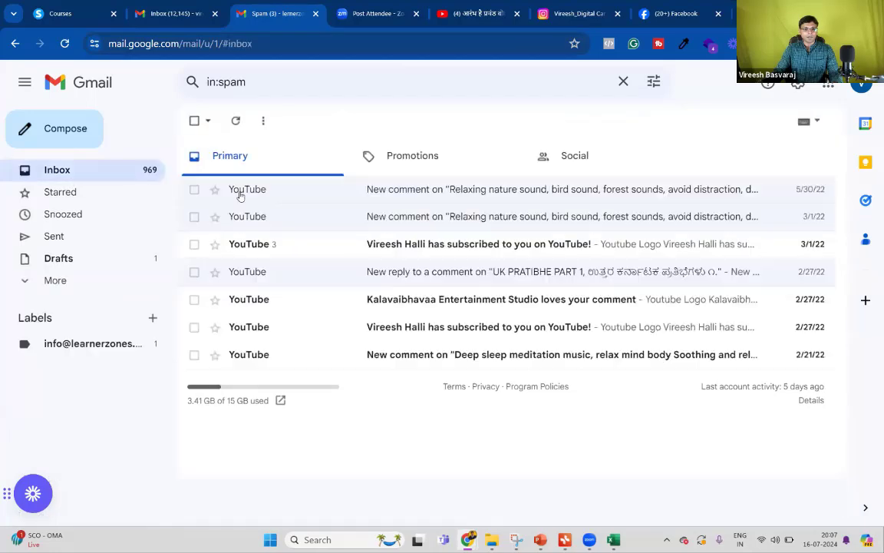
Step: Read the code in Facebook's verification e-mail, then return to the Facebook confirmation page
{"action": "left_click", "coordinate": [430, 197]}
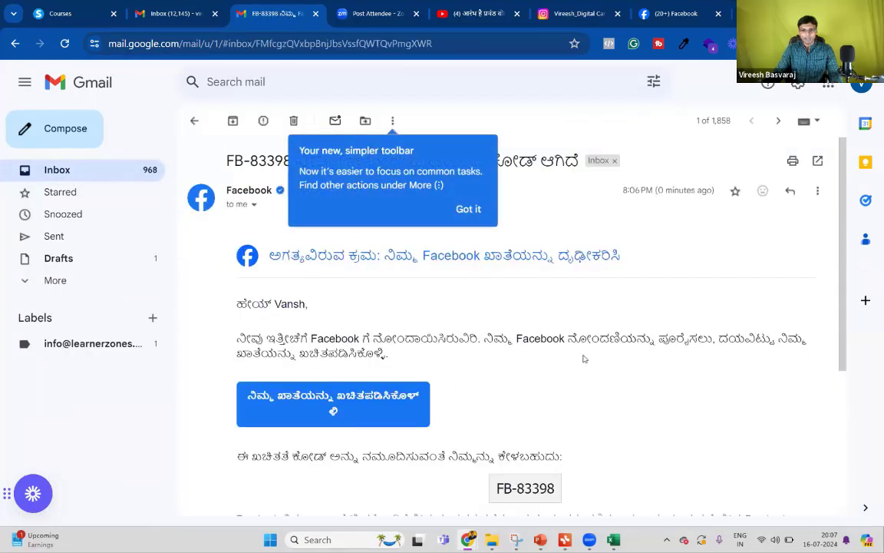
{"action": "scroll", "coordinate": [527, 323], "scroll_direction": "down", "scroll_amount": 3}
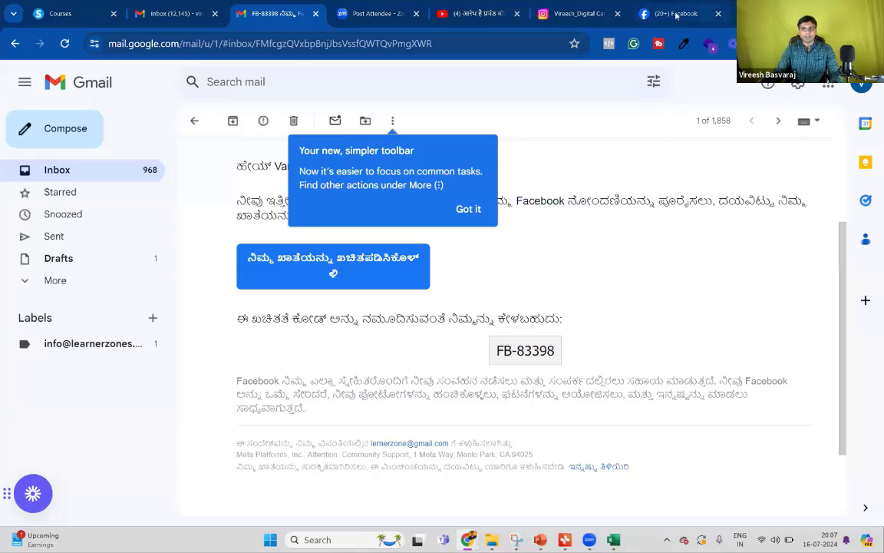
{"action": "mouse_move", "coordinate": [675, 14]}
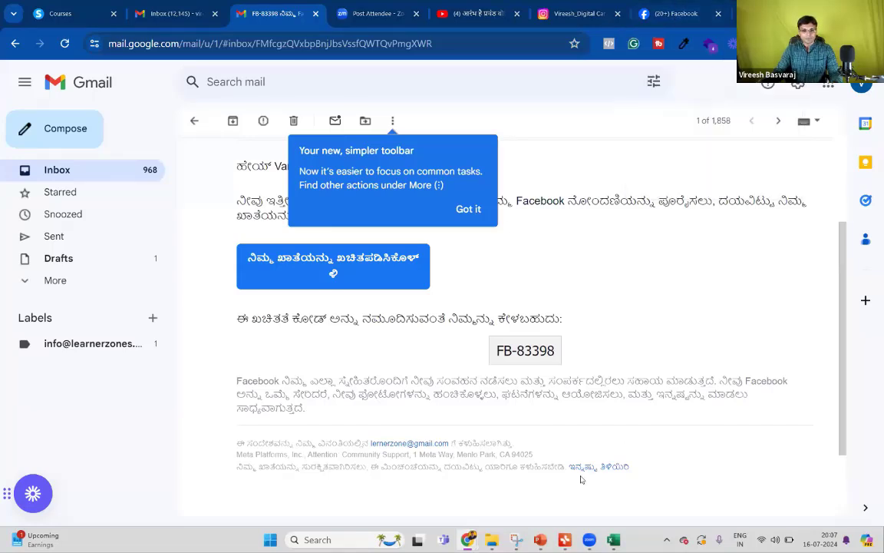
{"action": "mouse_move", "coordinate": [474, 535]}
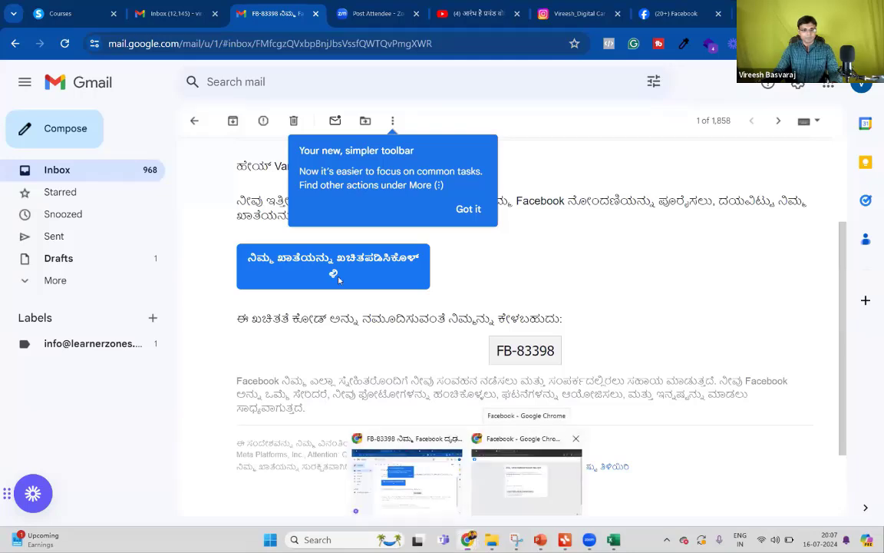
{"action": "left_click", "coordinate": [527, 480]}
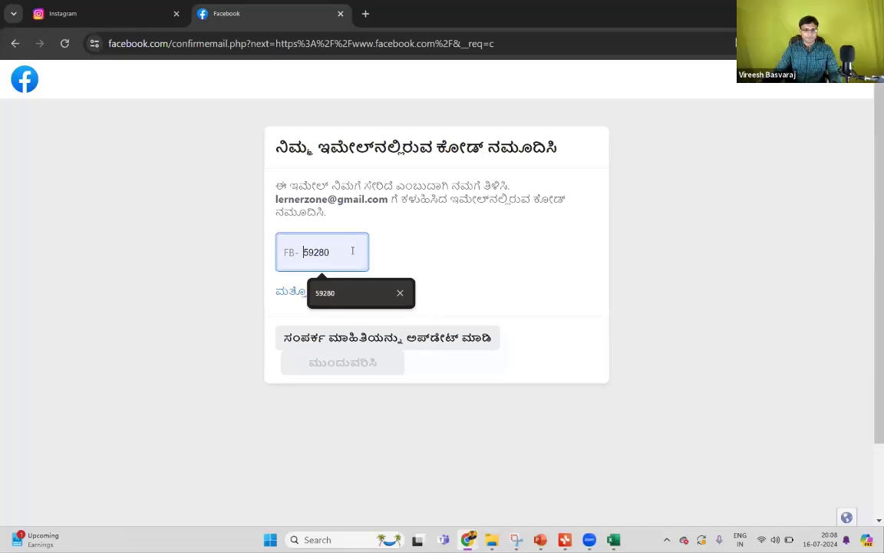
Step: Replace the field's contents with the emailed code, submit it, and dismiss the account-confirmed notice
{"action": "double_click", "coordinate": [353, 250]}
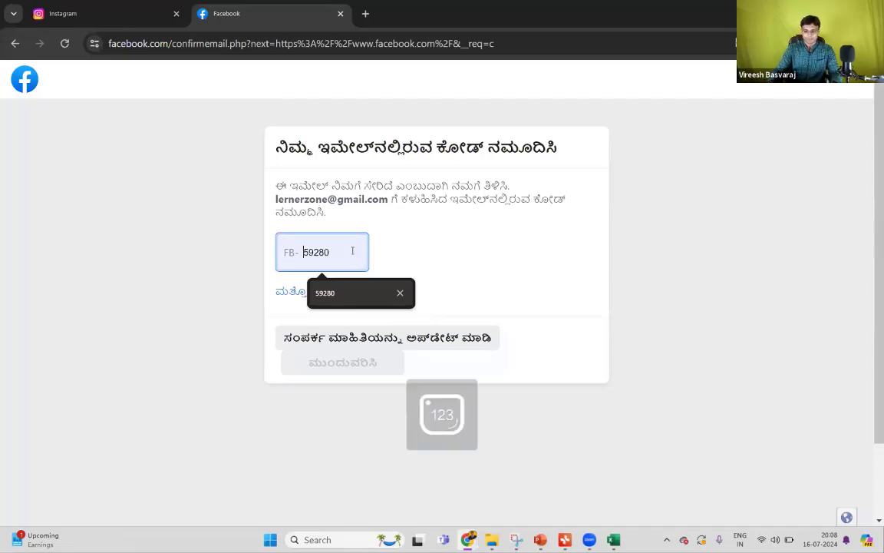
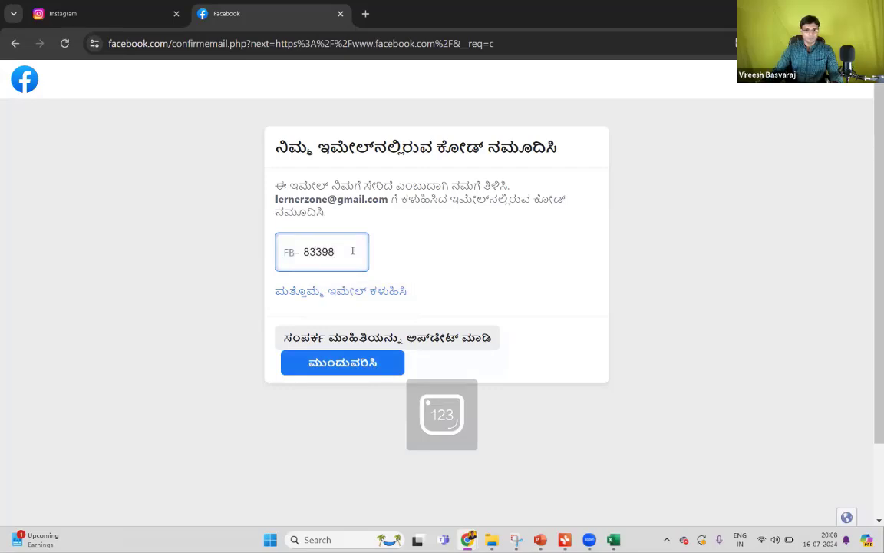
{"action": "left_click", "coordinate": [315, 365]}
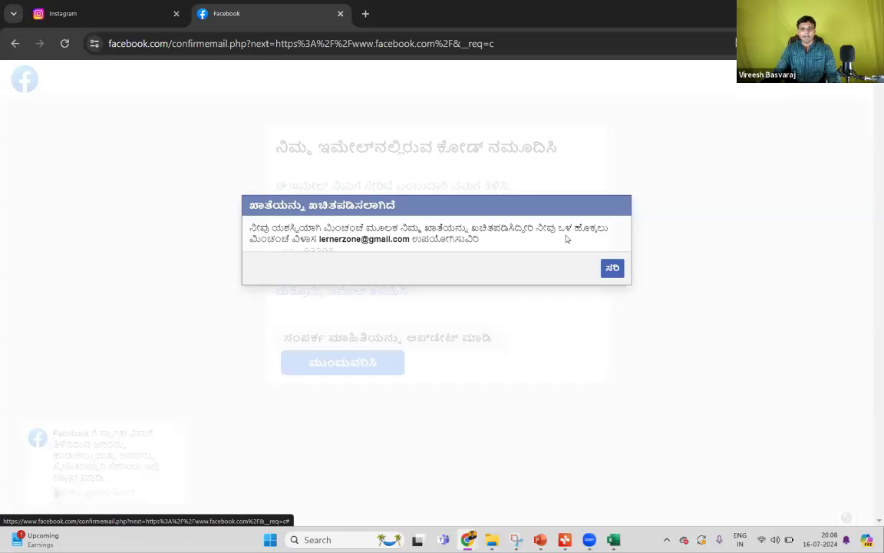
{"action": "left_click", "coordinate": [614, 267]}
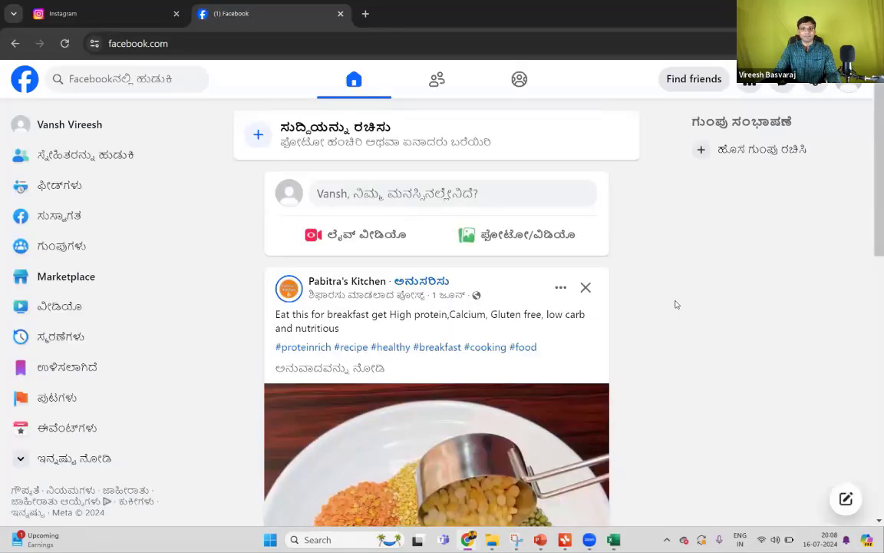
Step: Scroll down through the new account's recommended news feed posts and back up
{"action": "scroll", "coordinate": [675, 304], "scroll_direction": "down", "scroll_amount": 10}
{"action": "scroll", "coordinate": [494, 272], "scroll_direction": "down", "scroll_amount": 5}
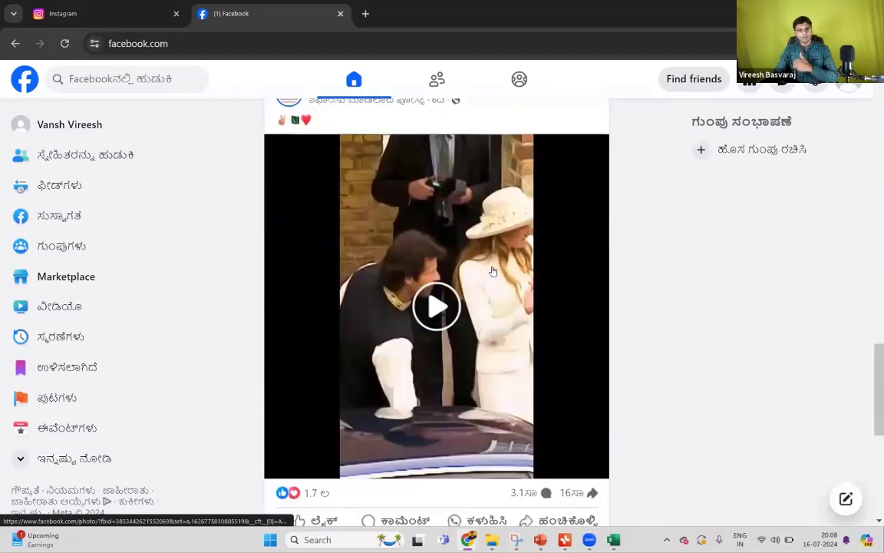
{"action": "scroll", "coordinate": [494, 272], "scroll_direction": "down", "scroll_amount": 5}
{"action": "scroll", "coordinate": [493, 272], "scroll_direction": "down", "scroll_amount": 5}
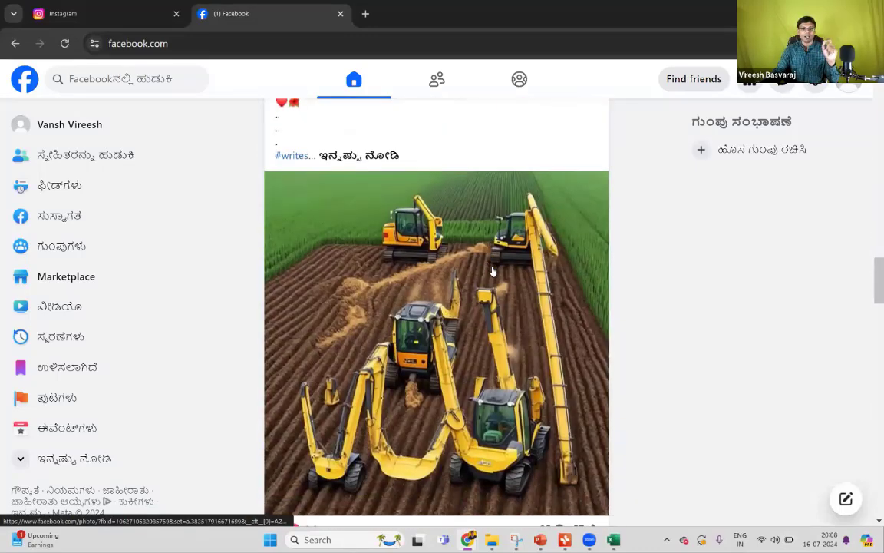
{"action": "scroll", "coordinate": [493, 272], "scroll_direction": "down", "scroll_amount": 10}
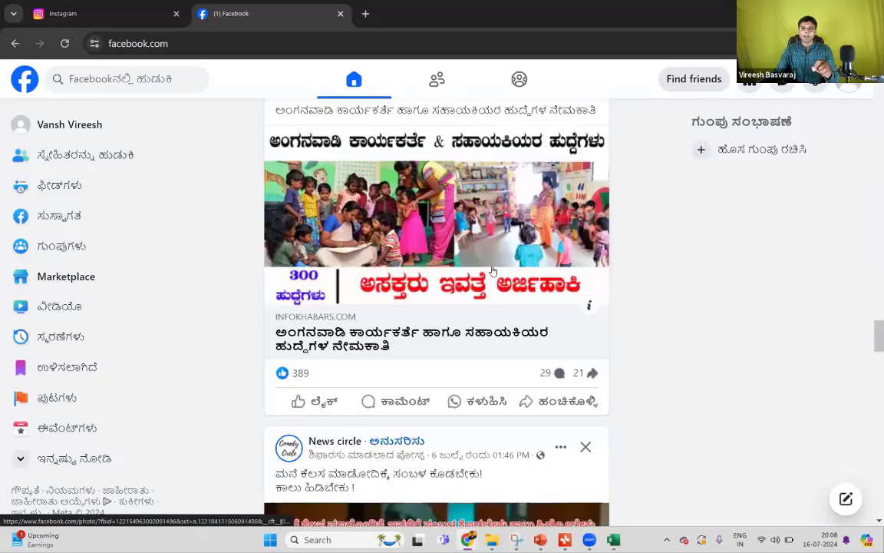
{"action": "scroll", "coordinate": [492, 273], "scroll_direction": "down", "scroll_amount": 10}
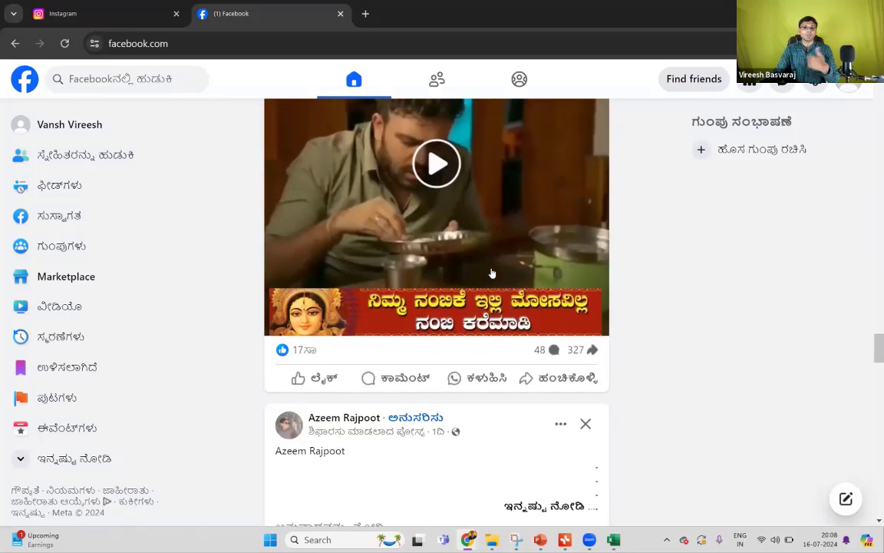
{"action": "scroll", "coordinate": [490, 277], "scroll_direction": "up", "scroll_amount": 10}
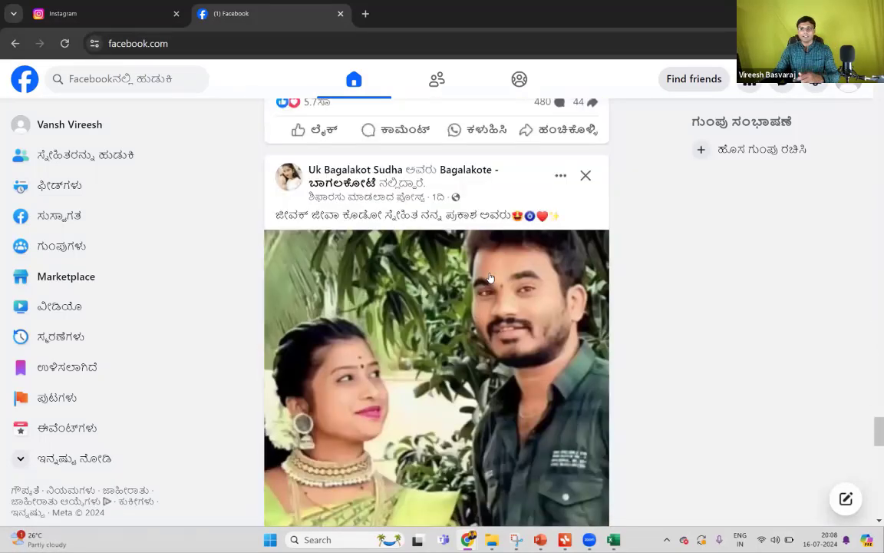
{"action": "scroll", "coordinate": [490, 277], "scroll_direction": "up", "scroll_amount": 10}
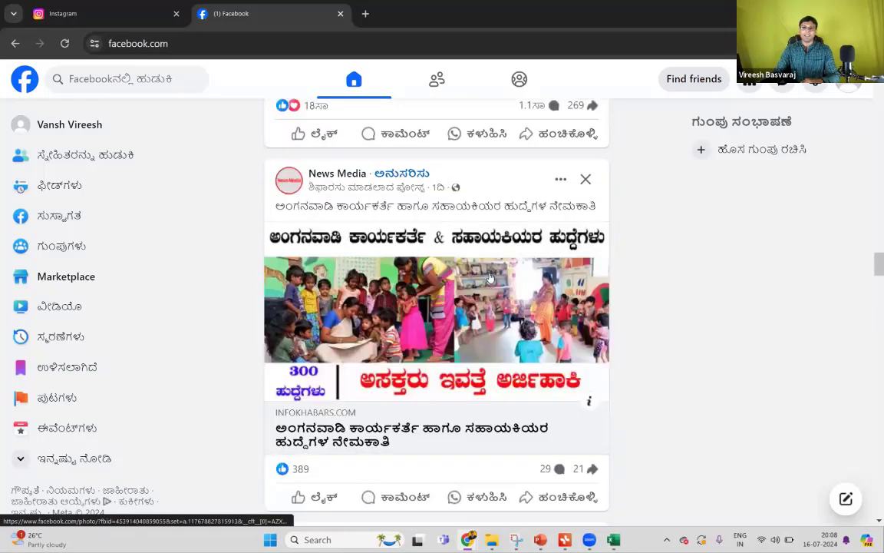